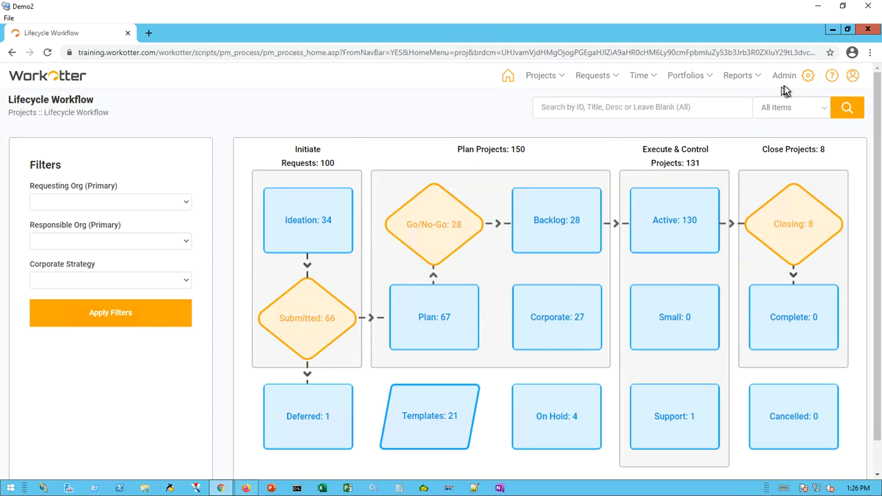
- Open the Jira API sync setup in the admin area and proceed with the existing system configuration
left_click(806, 81)
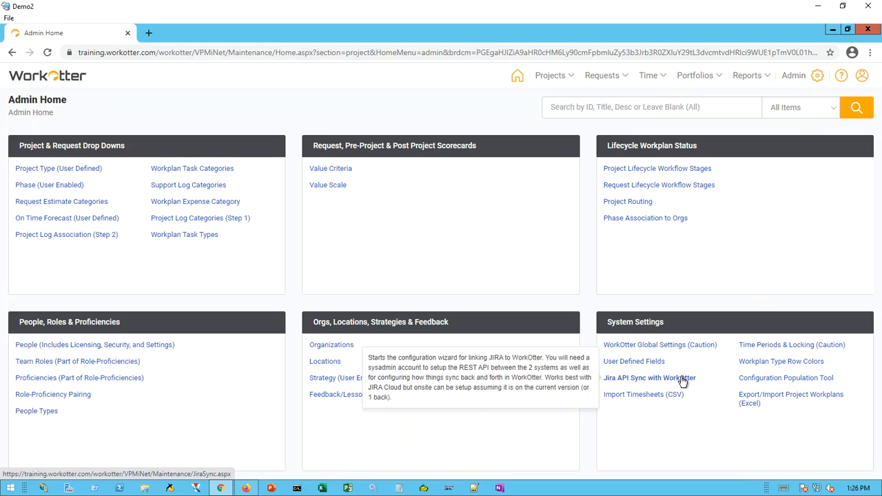
left_click(683, 380)
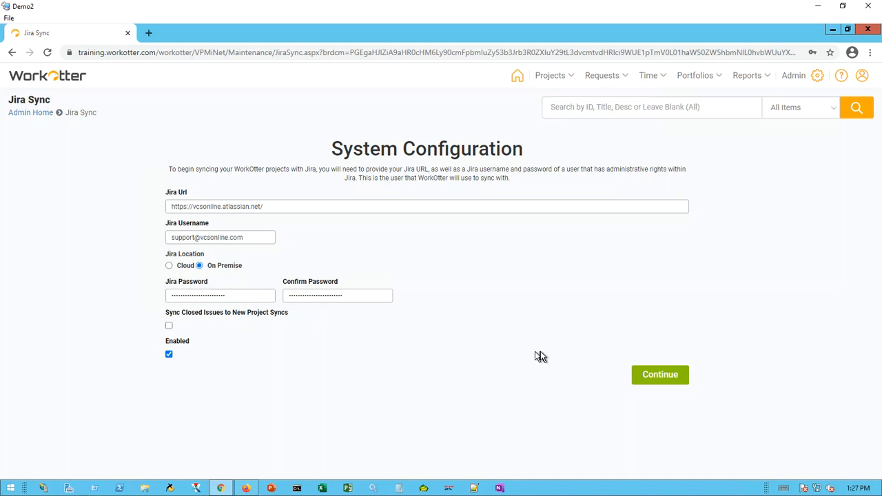
left_click(666, 374)
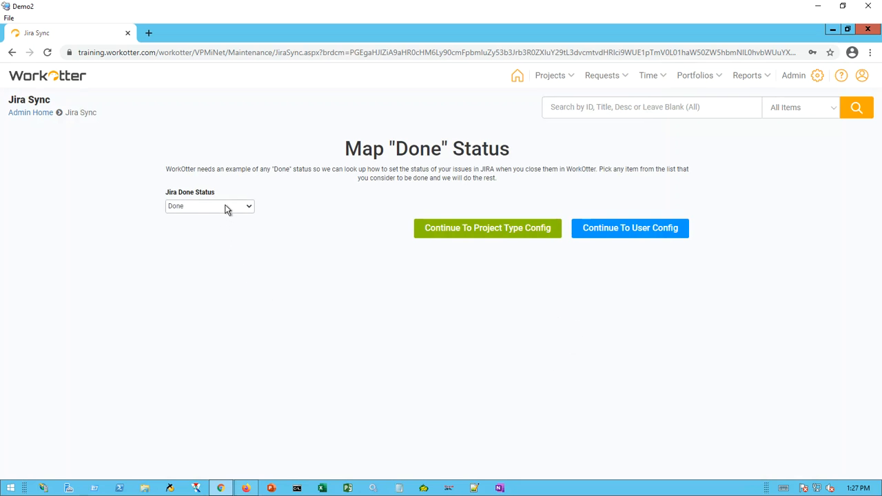
- Map the Jira done status to Done and proceed to the project type configuration
left_click(228, 212)
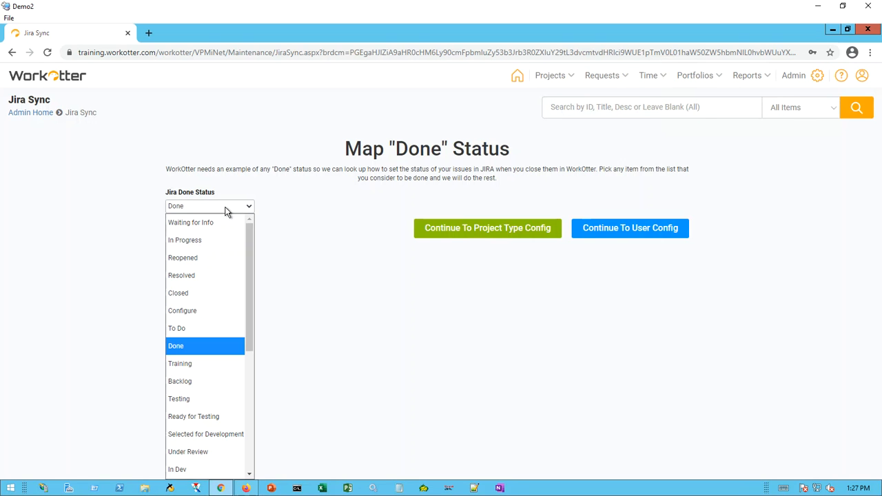
left_click(207, 347)
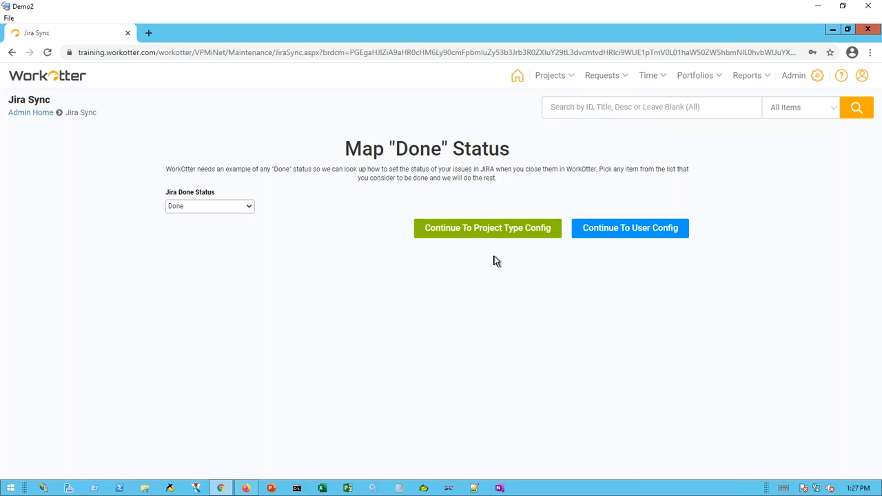
left_click(508, 228)
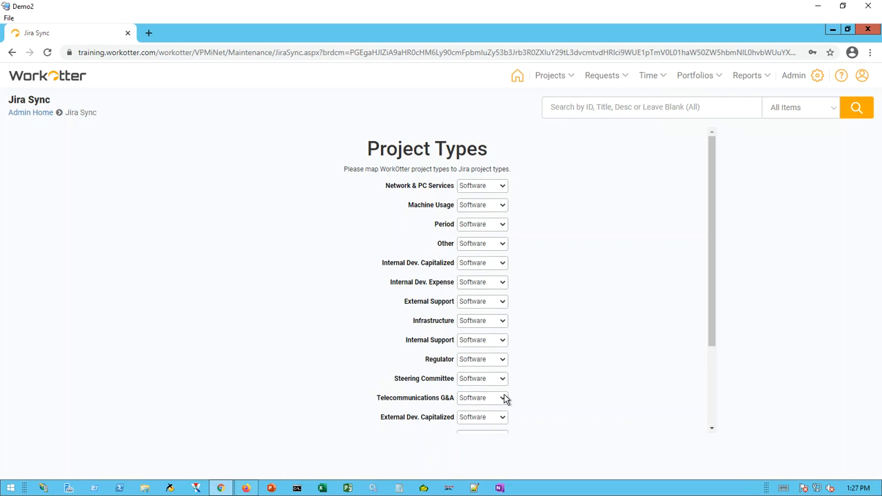
- Review the project type mappings, then accept them and the priority mappings as they are
left_click(483, 187)
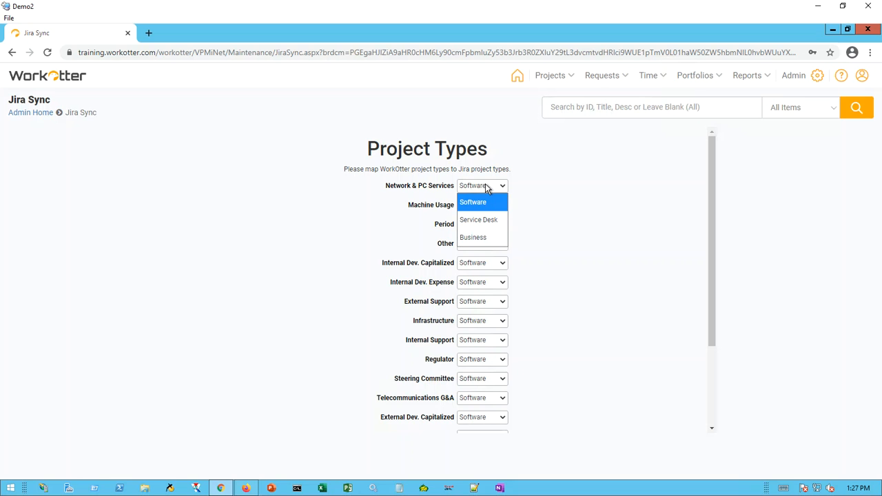
left_click(488, 188)
scroll(562, 211, "down", 2)
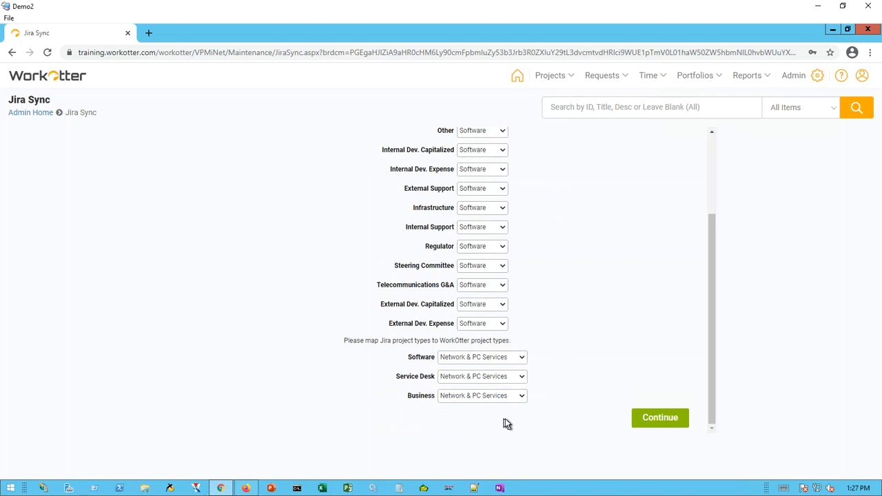
left_click(642, 419)
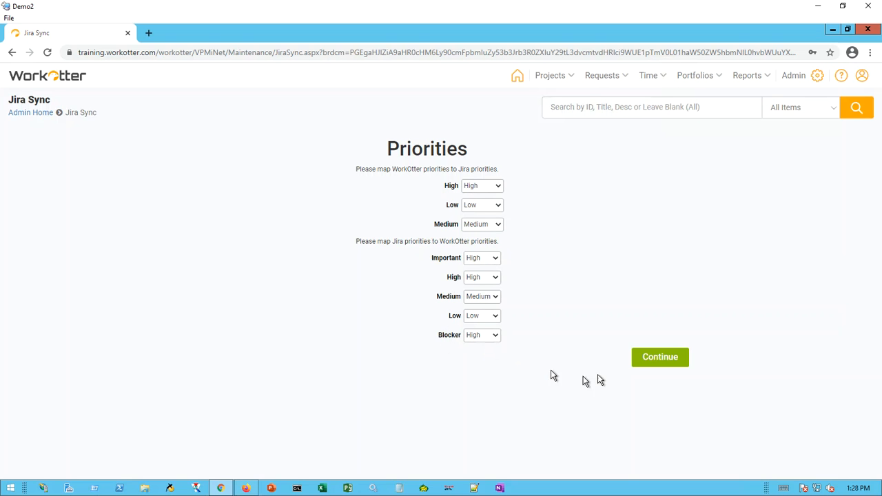
left_click(660, 358)
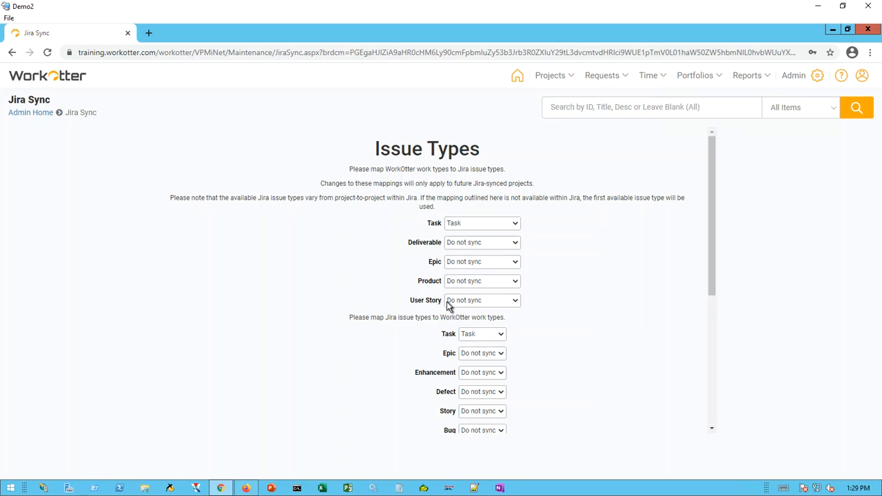
- Review the issue type mappings in both directions, submit the Jira sync configuration unchanged and return to the admin home page
scroll(604, 310, "down", 3)
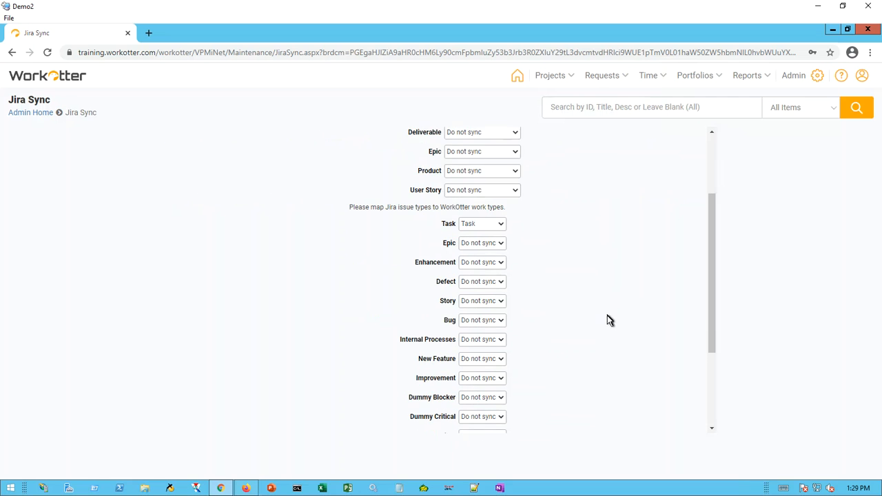
scroll(604, 323, "down", 2)
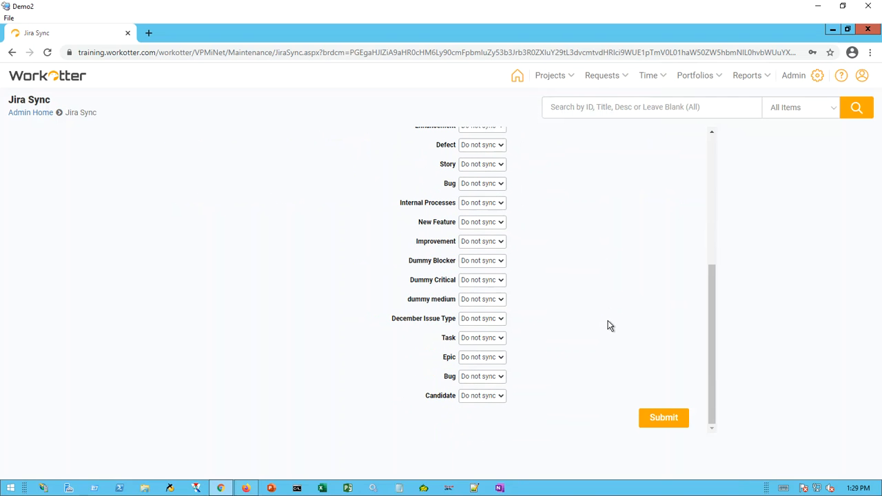
scroll(609, 325, "up", 2)
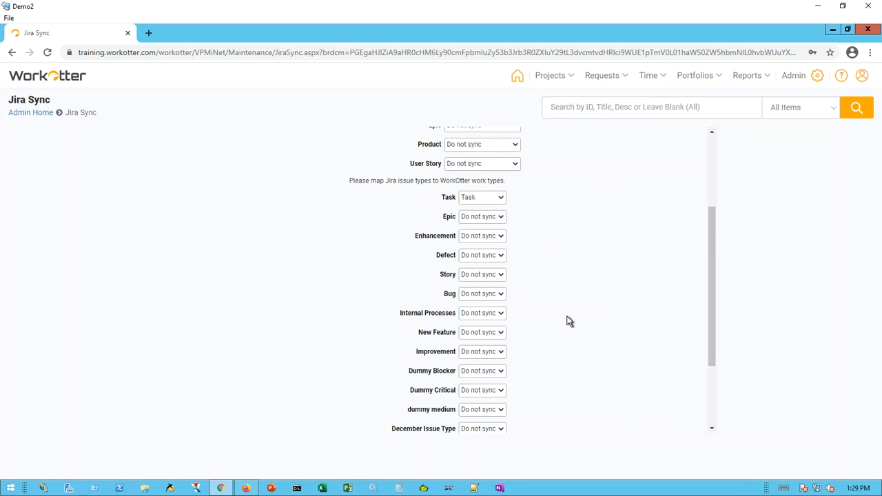
scroll(568, 321, "up", 2)
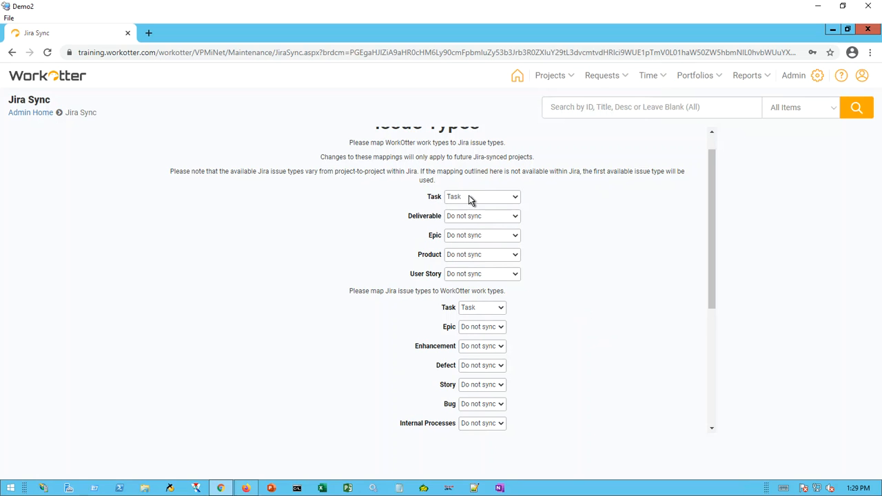
left_click(484, 311)
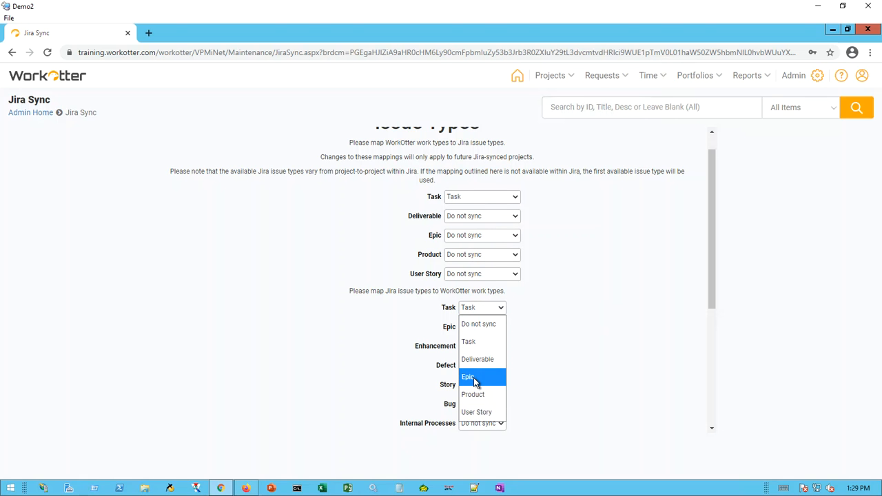
left_click(585, 341)
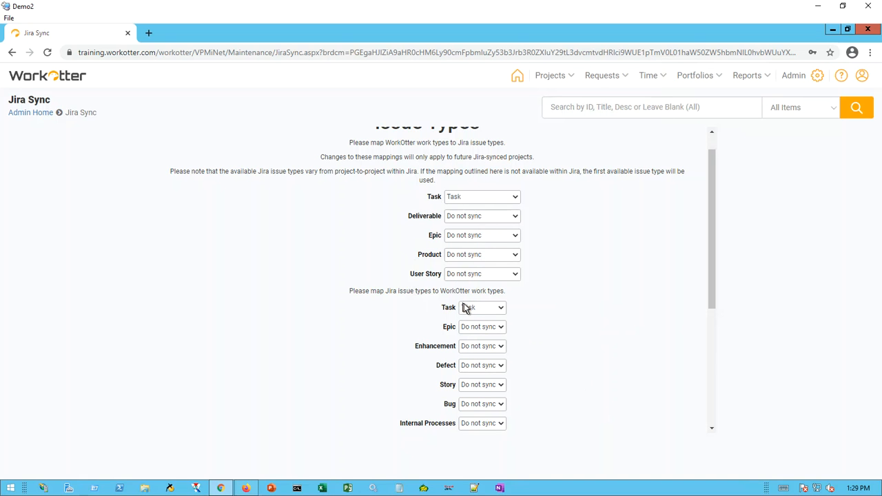
scroll(670, 351, "down", 3)
scroll(662, 413, "up", 1)
scroll(662, 422, "down", 1)
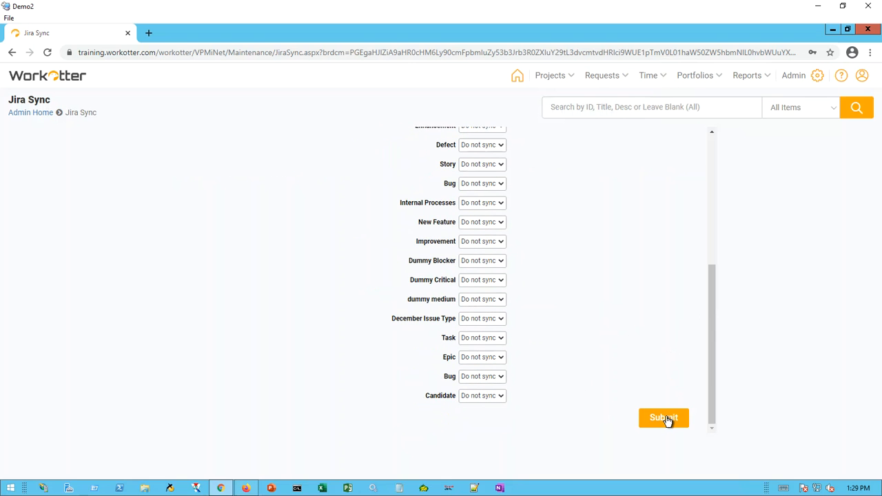
left_click(666, 419)
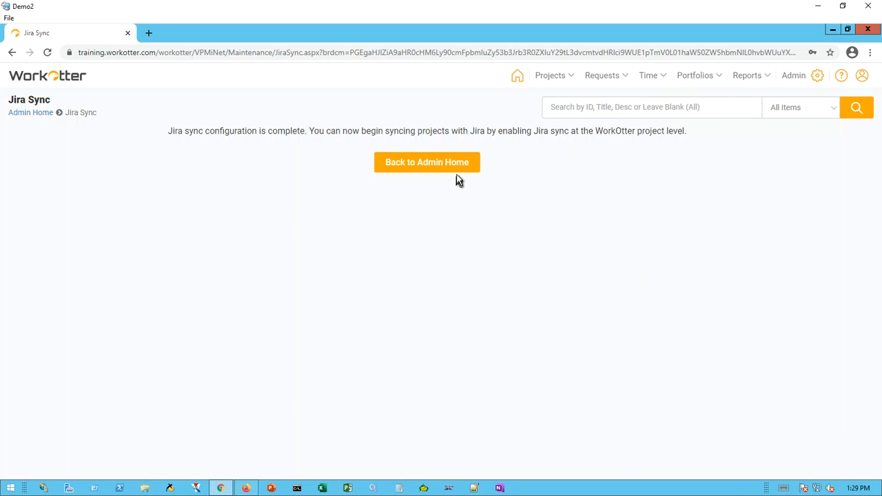
left_click(459, 171)
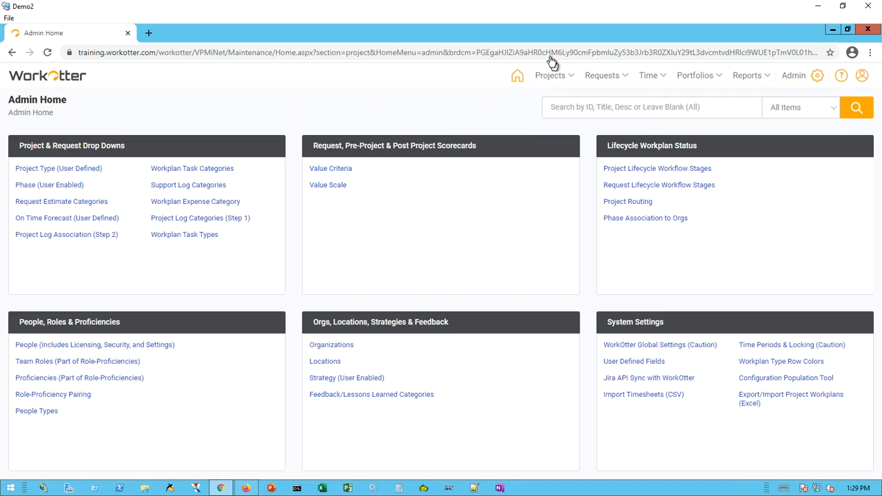
- Open the Safety Standards project from the Plan stage of the lifecycle workflow and collapse its toolbox sections
left_click(551, 76)
left_click(527, 123)
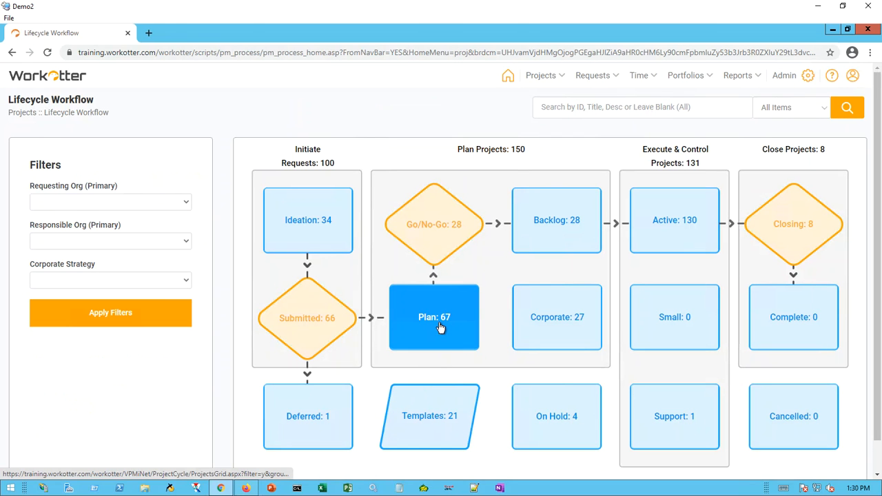
left_click(440, 324)
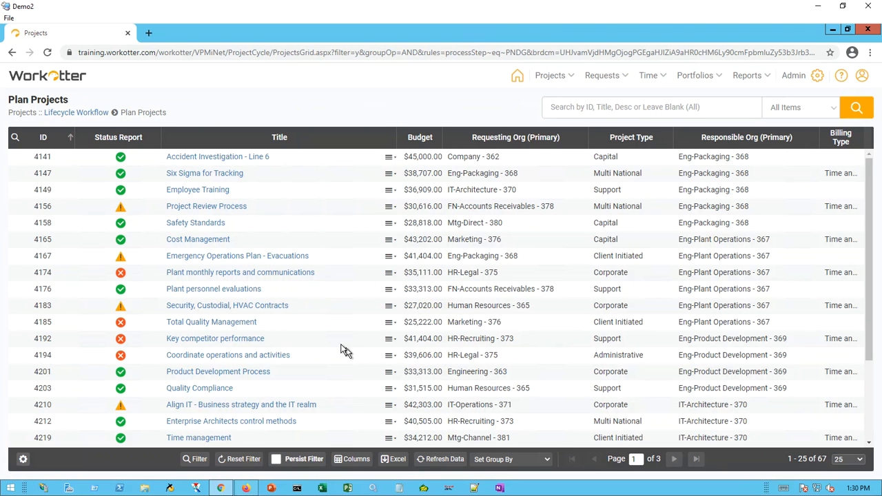
left_click(217, 226)
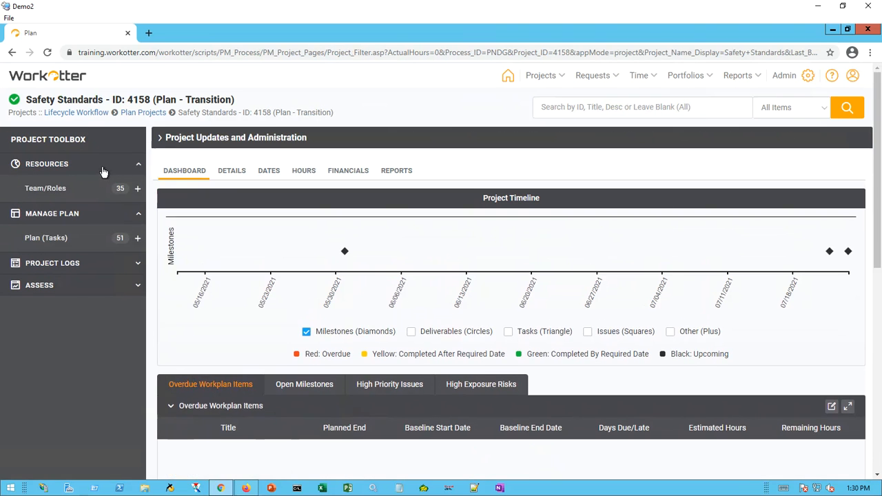
left_click(104, 168)
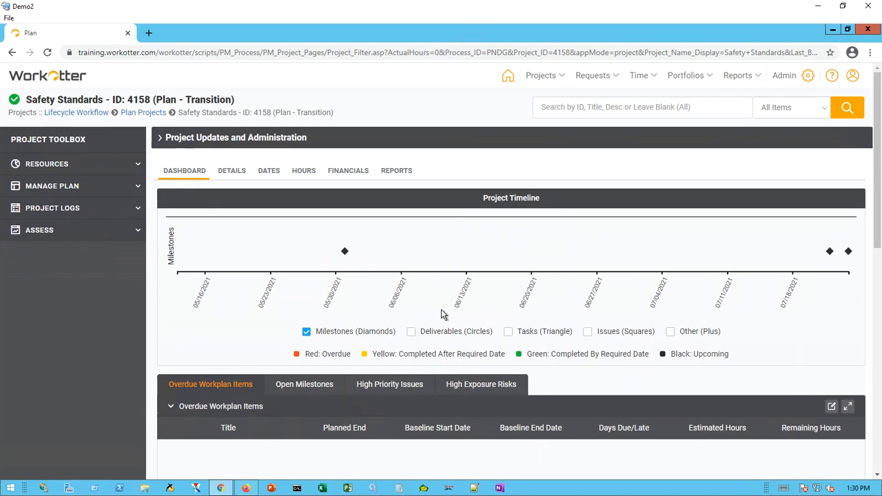
- Enable continuous JIRA sync for the Safety Standards project, leaving the JIRA project blank to create a new one with key SS1
left_click(161, 139)
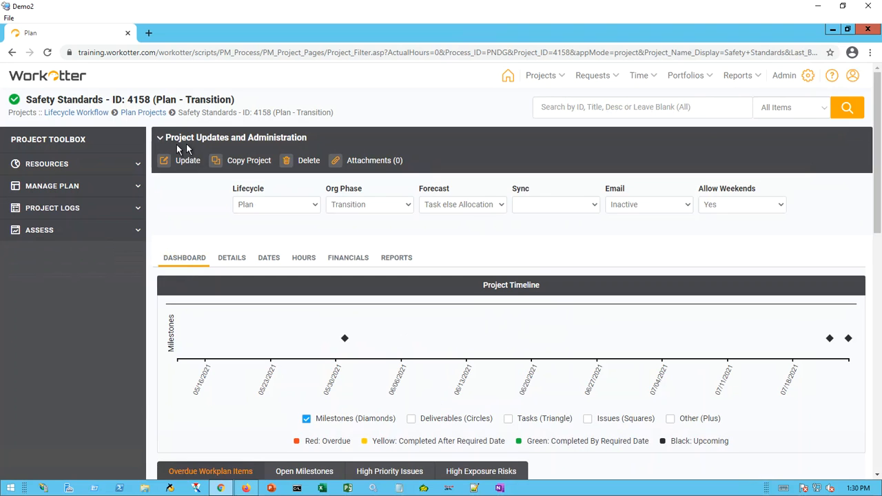
left_click(551, 204)
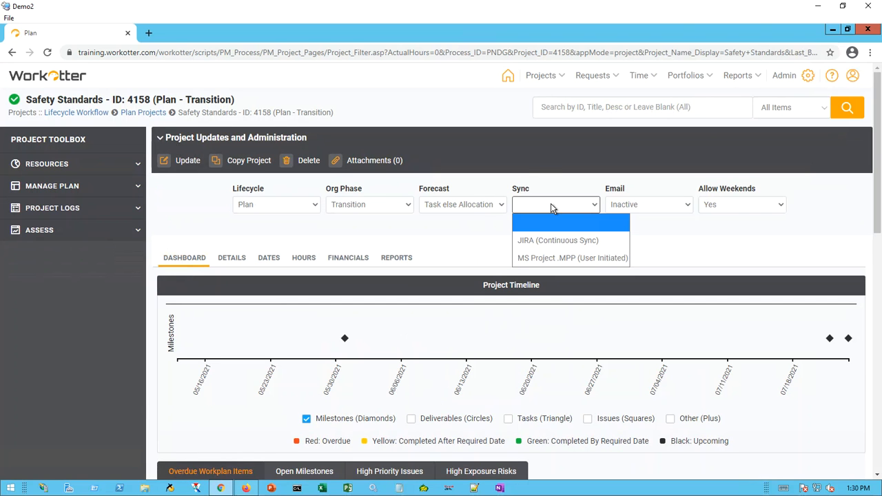
left_click(548, 240)
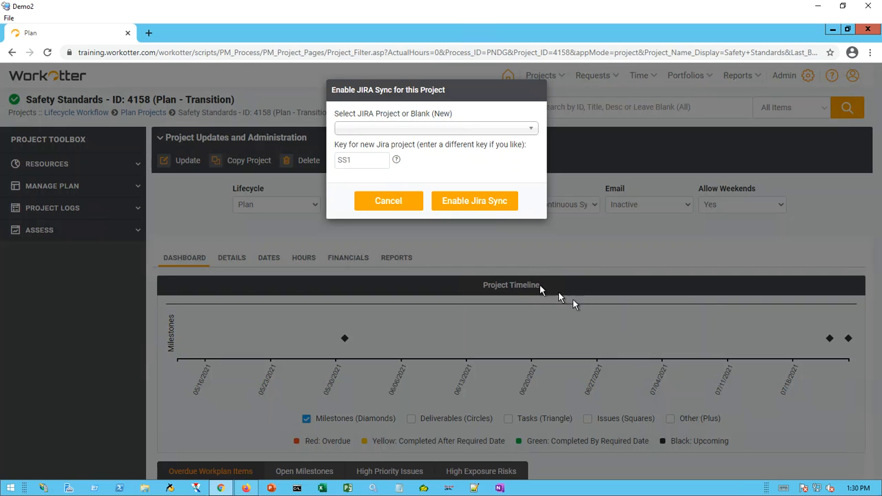
left_click(387, 133)
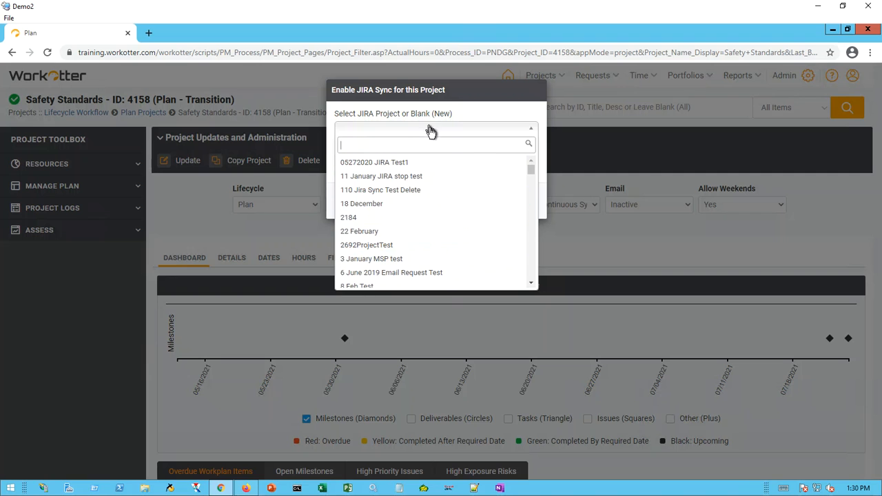
left_click(432, 129)
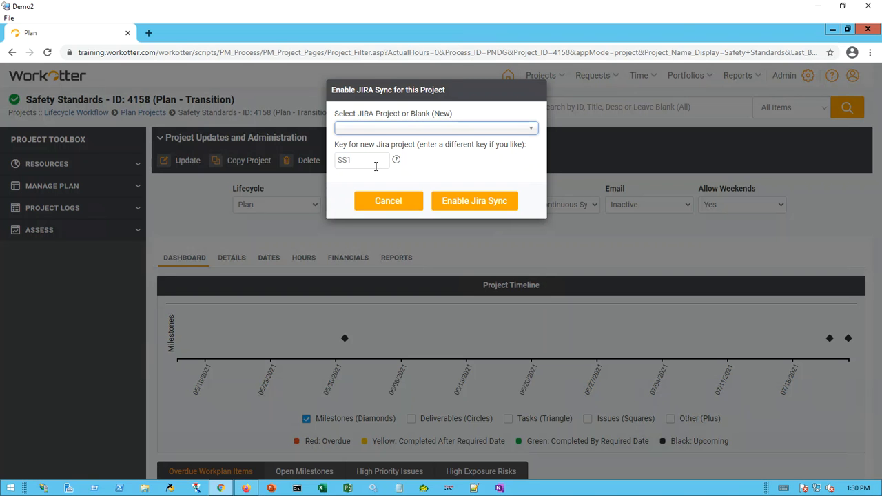
left_click(468, 201)
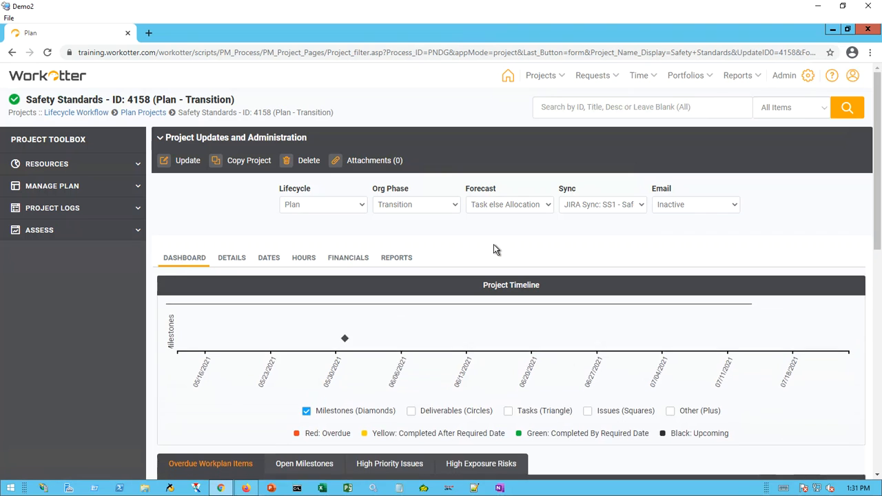
left_click(160, 141)
- Open the project's plan tasks and switch the workplan to the Agile/Burndown grid
left_click(55, 187)
left_click(49, 211)
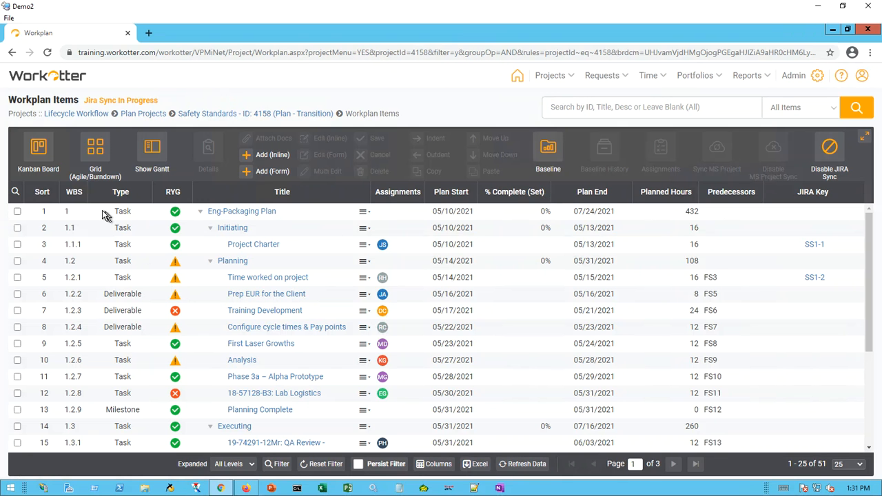
left_click(101, 153)
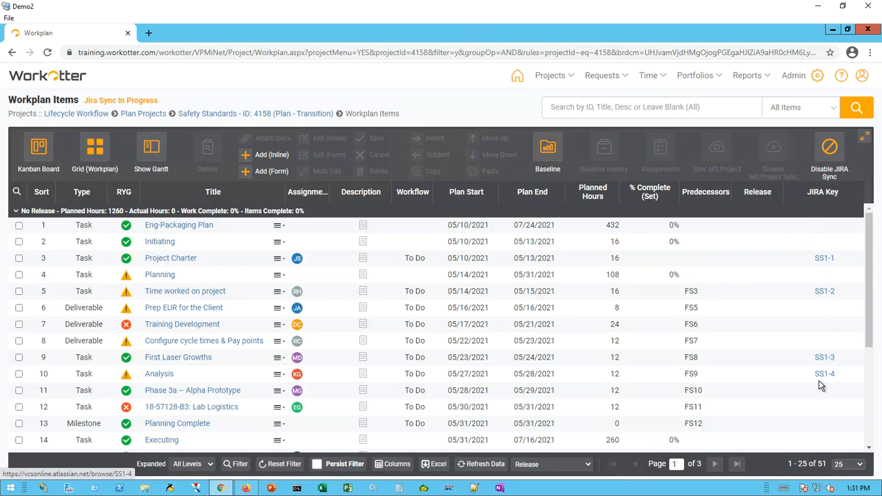
- Open Jira's project list in a new browser tab, search for SS1 and open the Safety Standards project
left_click(149, 34)
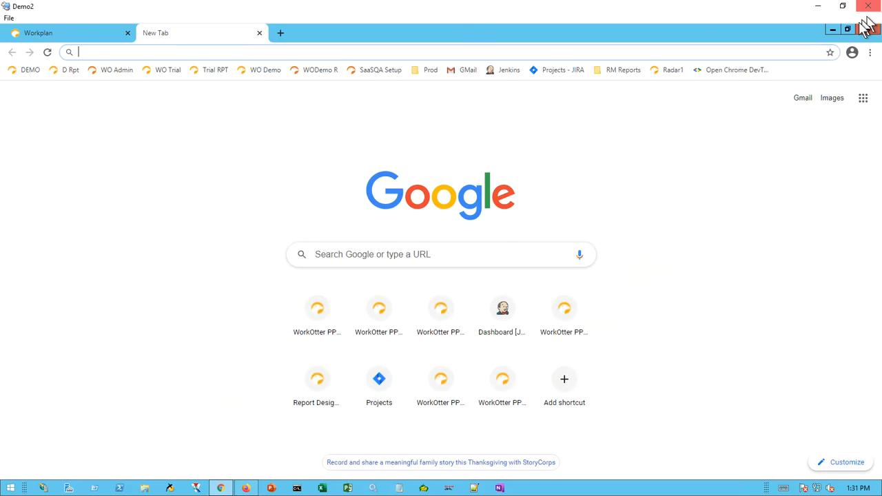
left_click(552, 73)
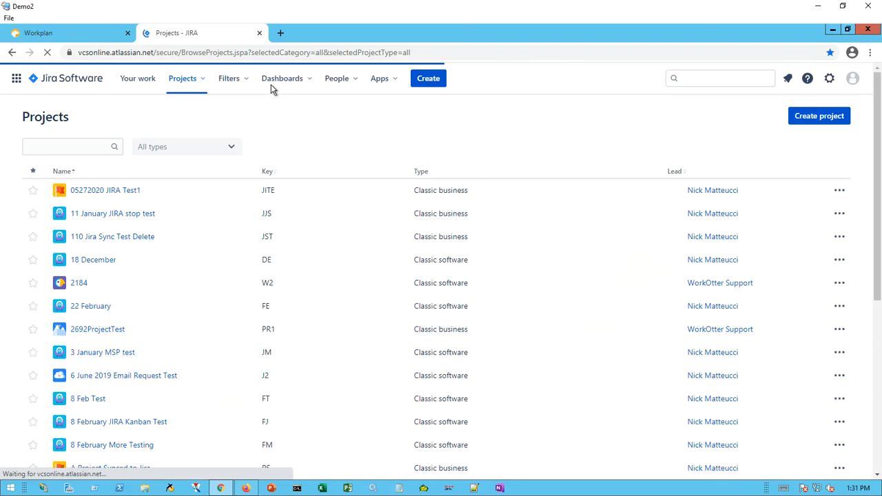
left_click(80, 146)
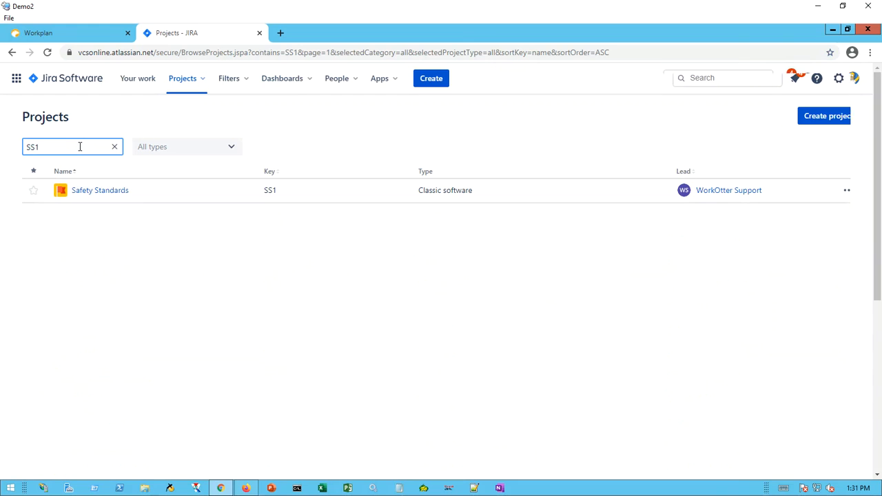
left_click(97, 192)
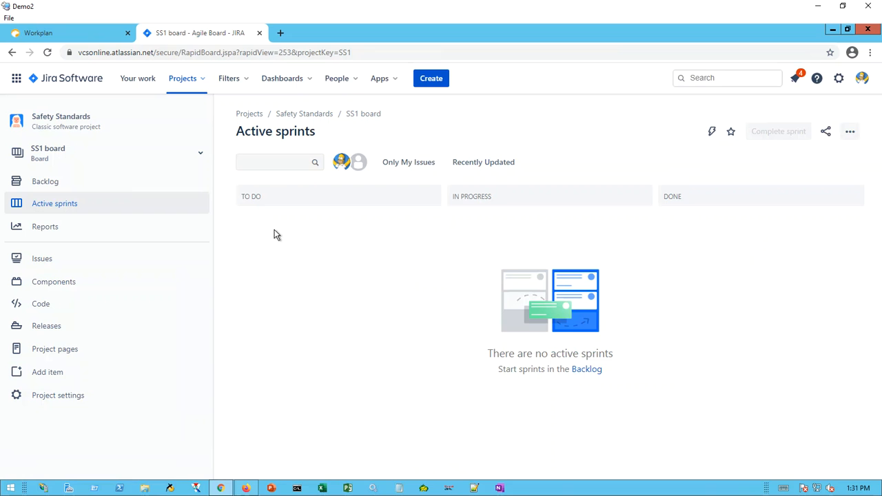
- Open the SS1 board's backlog and view the Project Charter issue's details down to its original estimate and time tracking
left_click(62, 187)
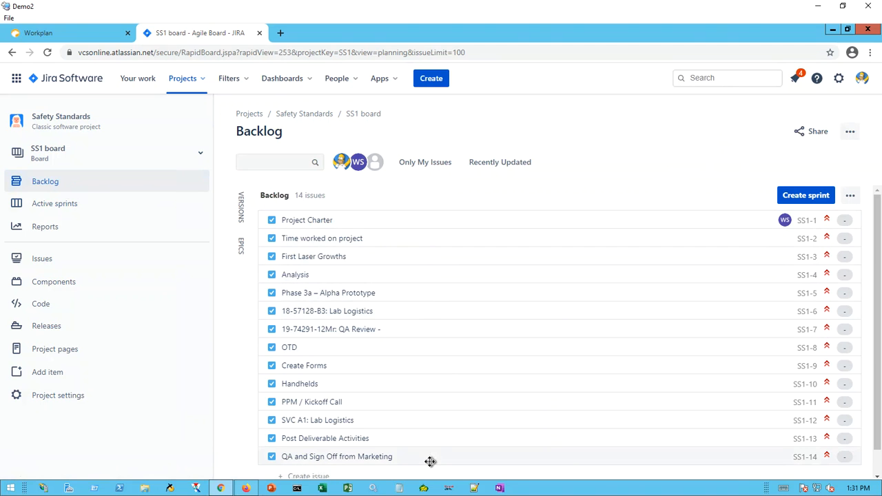
left_click(310, 220)
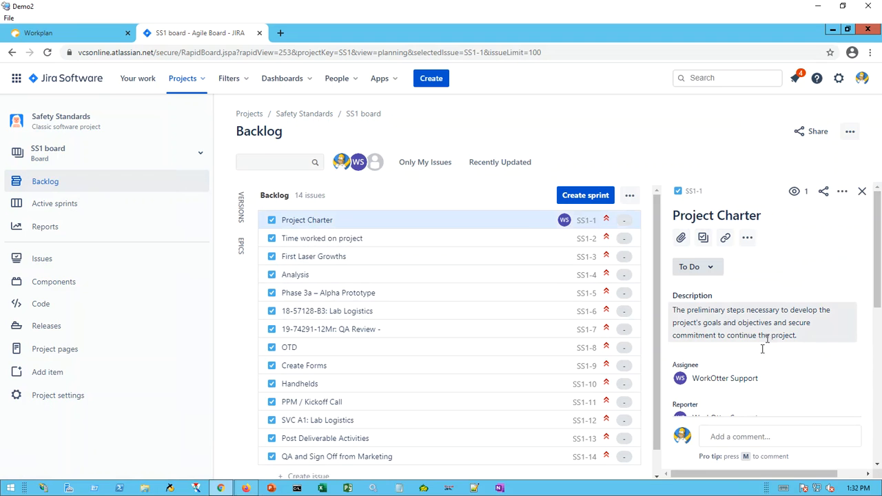
left_click_drag(878, 279, 877, 381)
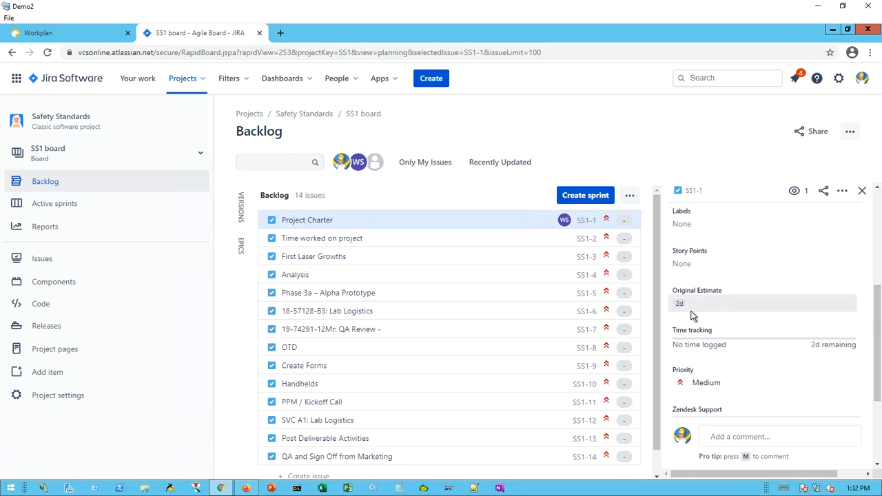
- Log 8h of time spent on the Project Charter issue and review its updated details
left_click(843, 192)
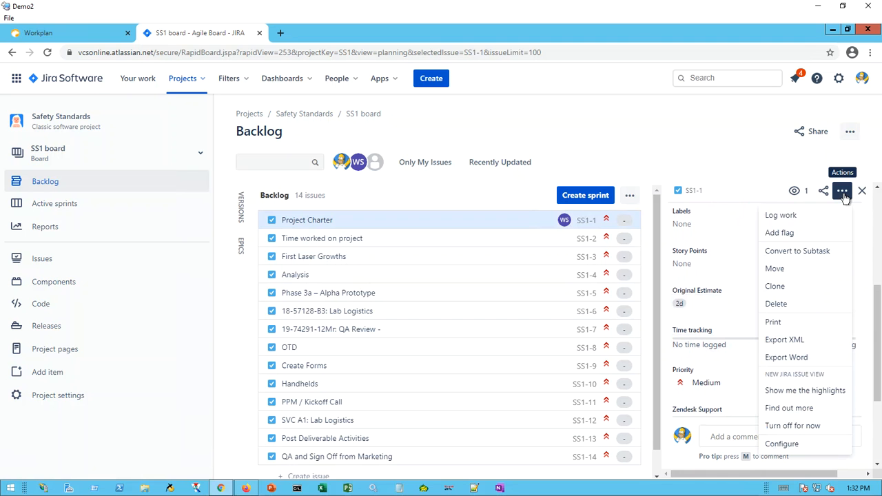
left_click(781, 215)
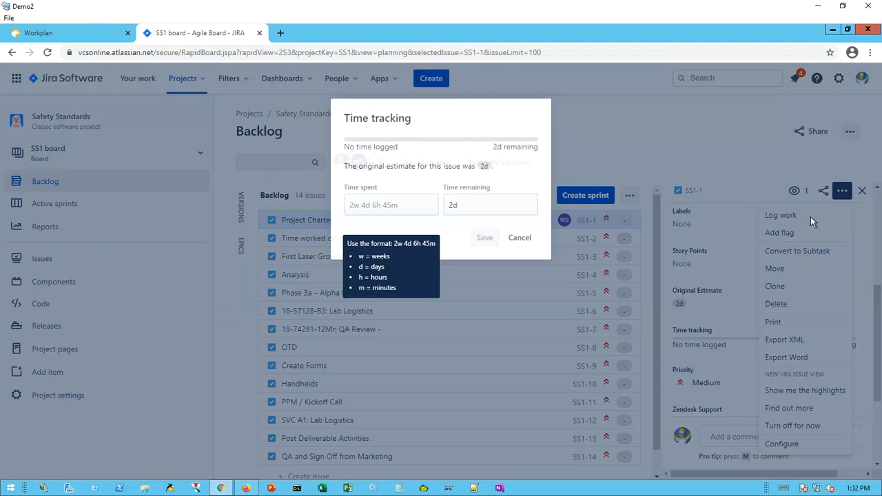
left_click(390, 200)
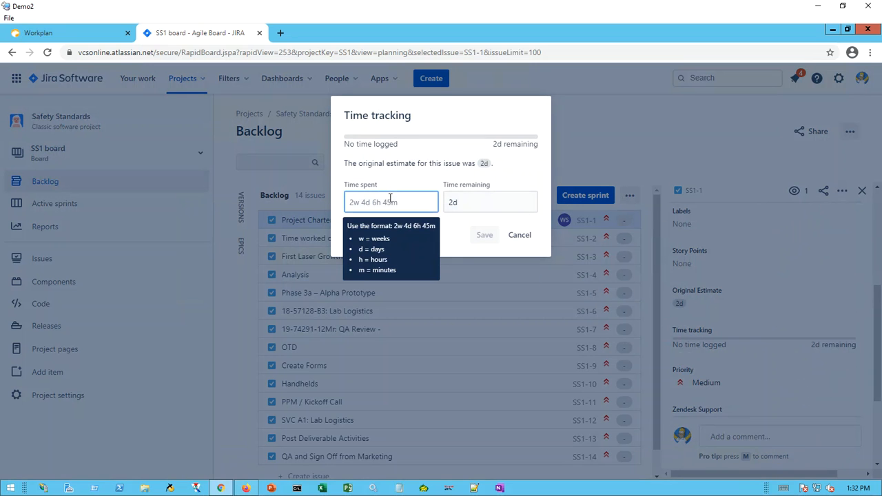
type("8h")
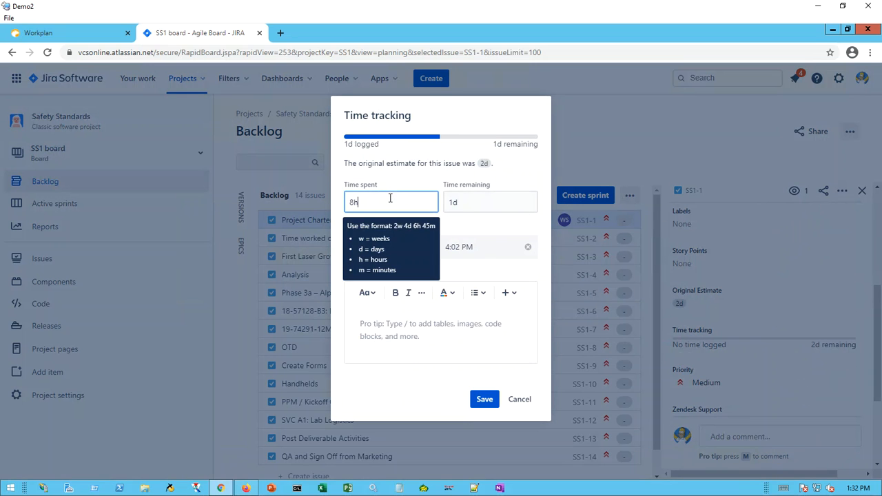
key("Tab")
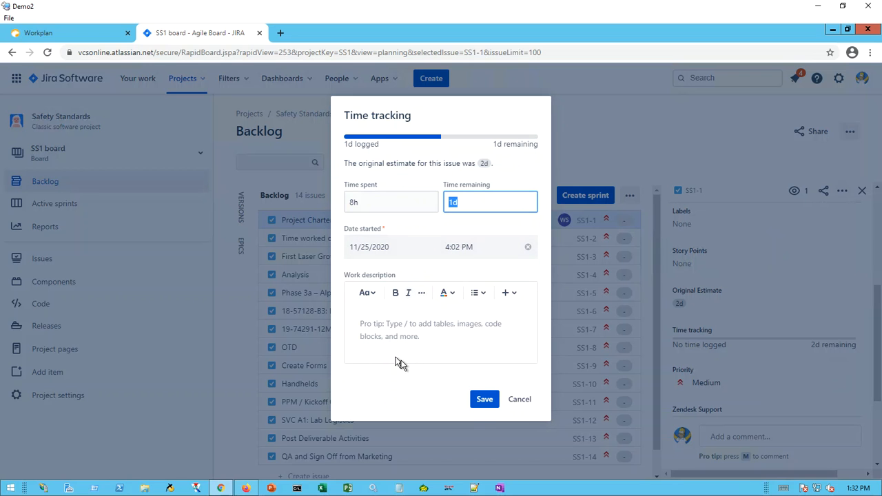
left_click(483, 404)
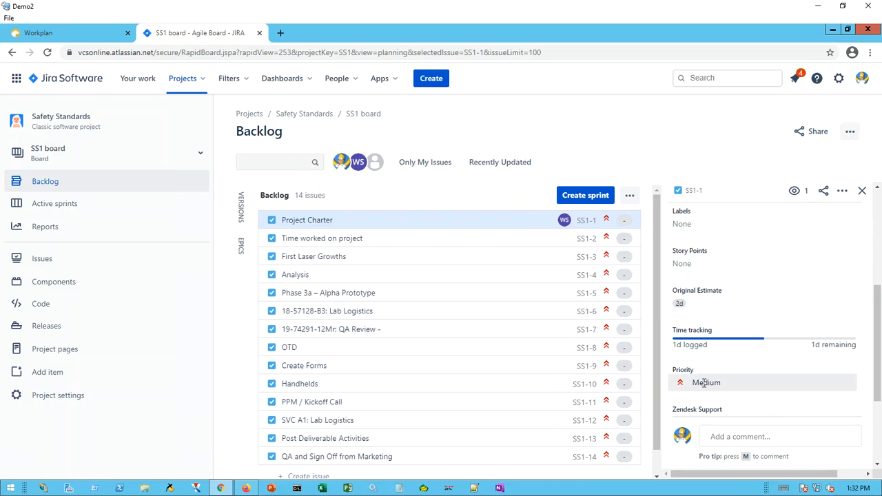
scroll(735, 387, "down", 2)
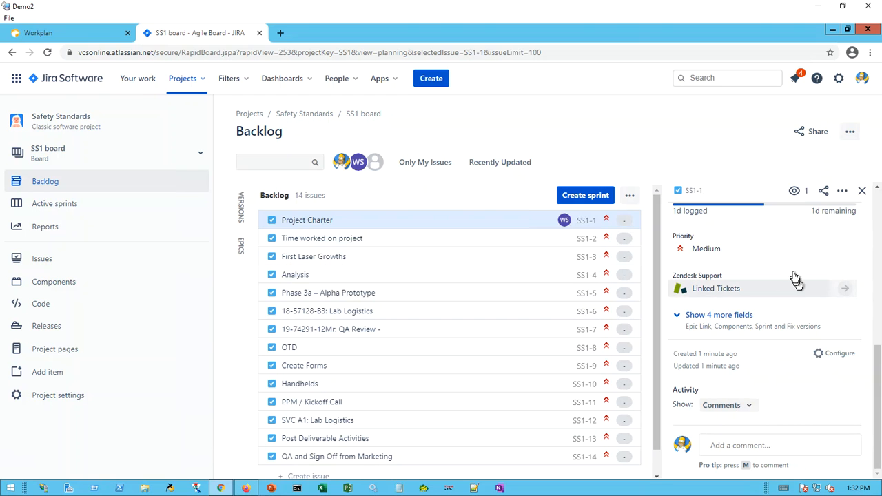
scroll(794, 292, "up", 5)
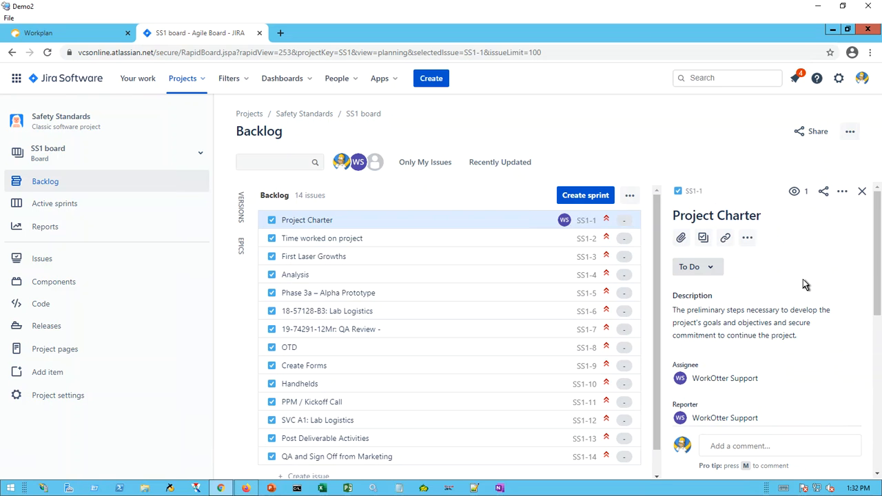
- Return to the WorkOtter workplan, rename the task "Time worked on project" to "Time worked on project XYZ" and save it
left_click(84, 39)
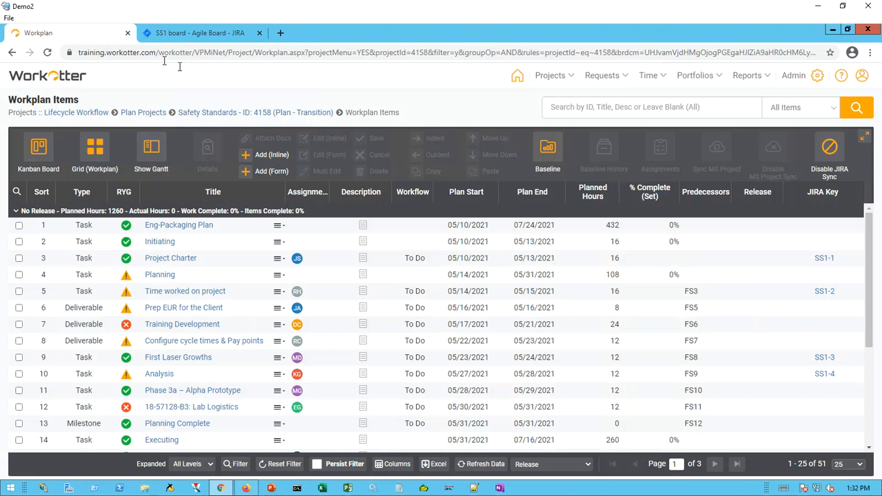
double_click(496, 296)
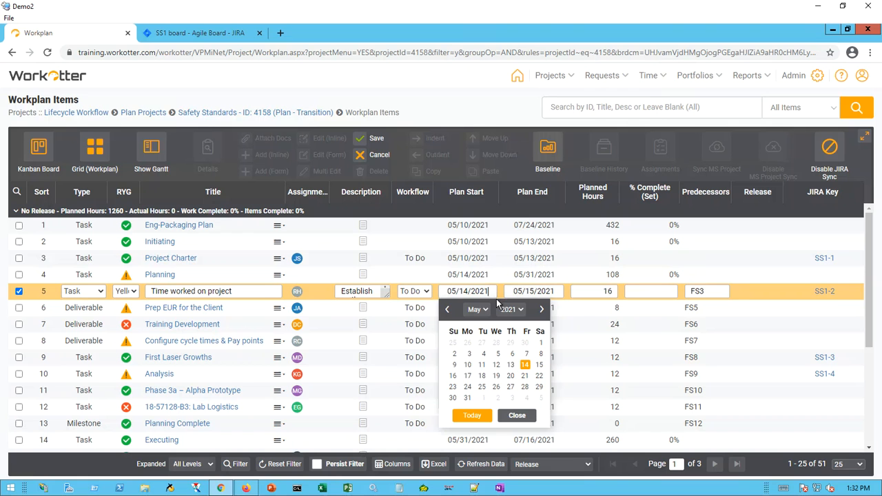
left_click(243, 291)
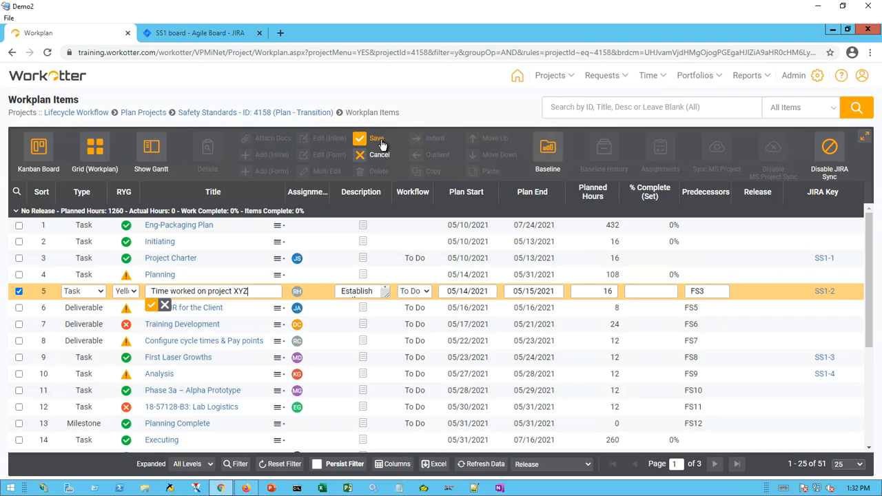
left_click(360, 139)
left_click(417, 152)
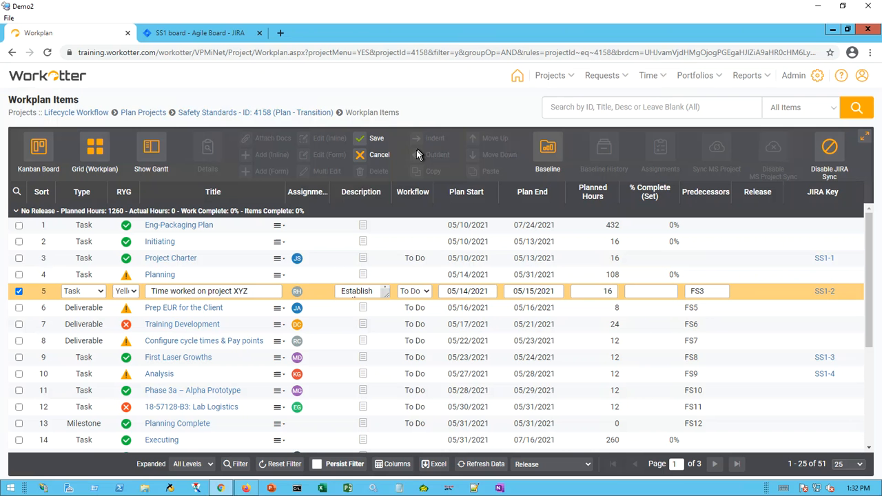